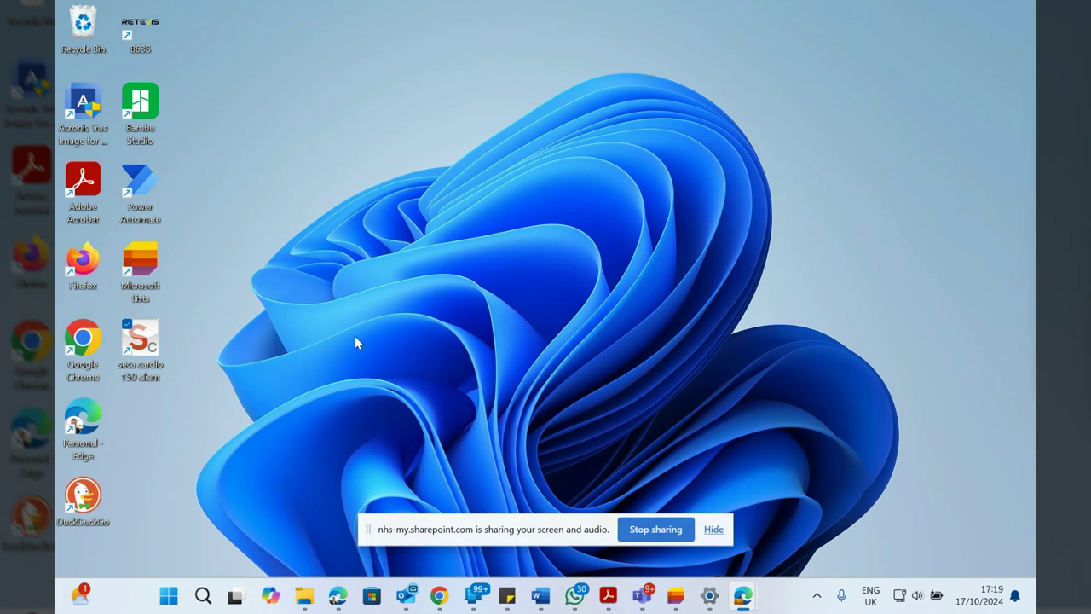
# Step: Launch seca cardio 150, log in with a blank password and show the Patient options
pyautogui.doubleClick(149, 341)
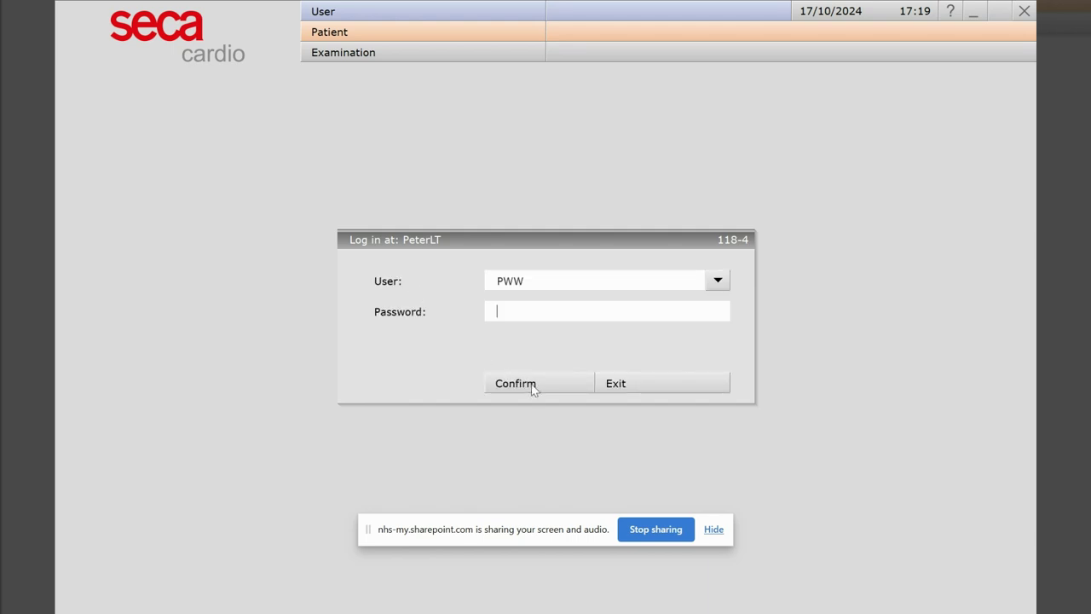
pyautogui.click(531, 385)
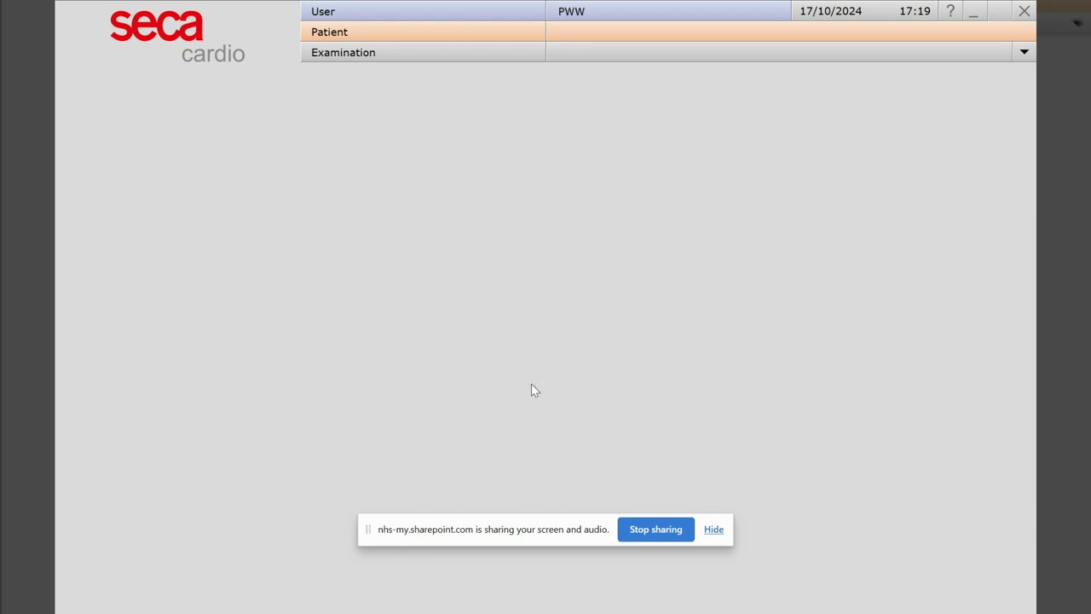
pyautogui.click(470, 35)
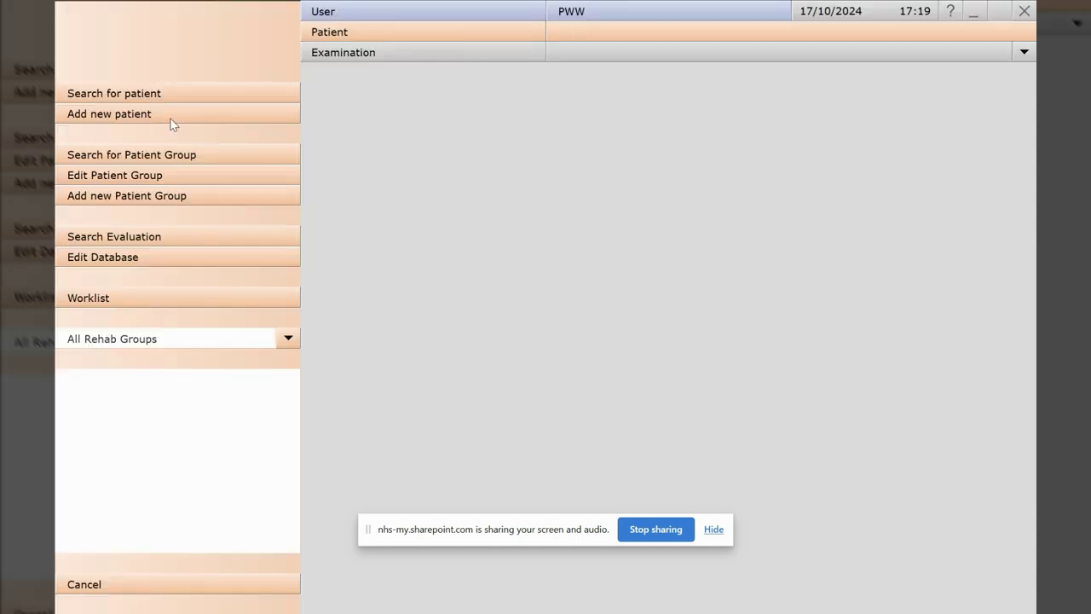
# Step: Add a new patient with last name, first name, date of birth, male gender and patient ID
pyautogui.click(167, 117)
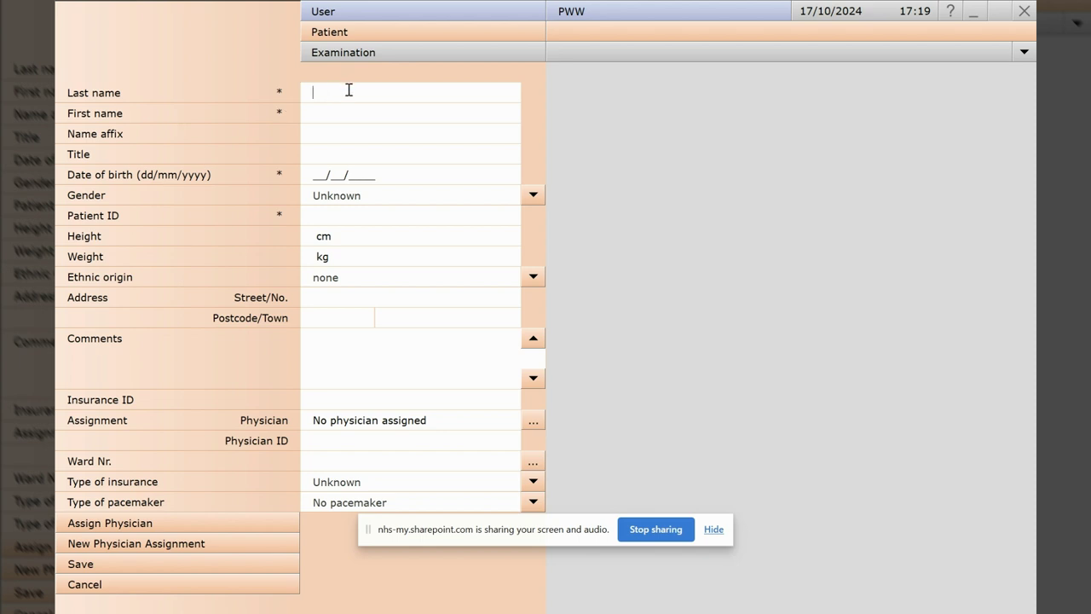
pyautogui.write('mOUSE')
pyautogui.press('BackSpace')
pyautogui.press('BackSpace')
pyautogui.press('BackSpace')
pyautogui.press('BackSpace')
pyautogui.press('BackSpace')
pyautogui.write('Mouse')
pyautogui.press('Tab')
pyautogui.write('Micky')
pyautogui.press('Tab')
pyautogui.write('01/01/2000')
pyautogui.press('Tab')
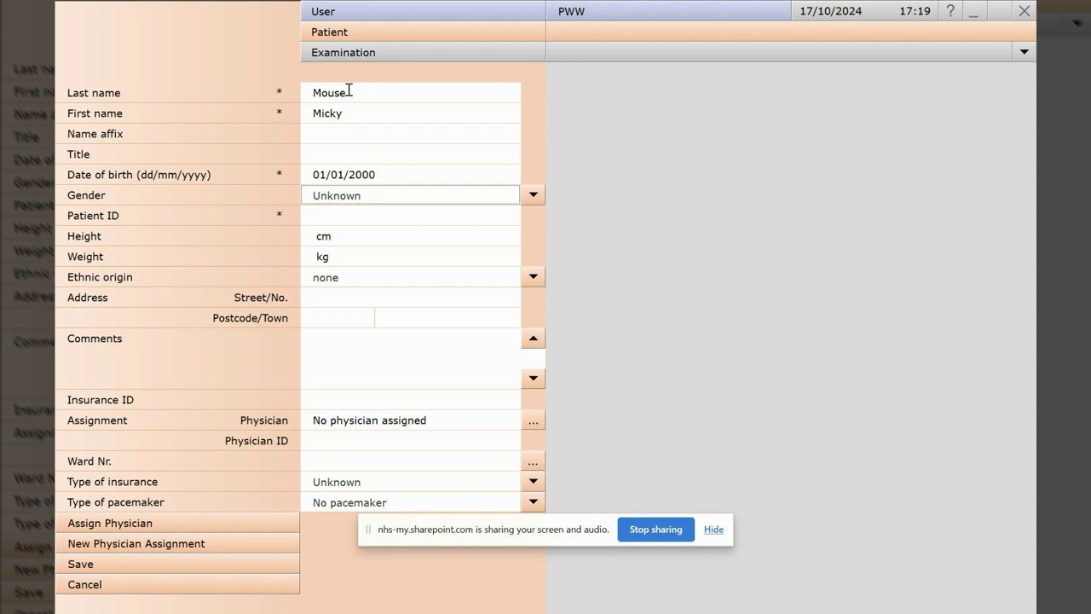
pyautogui.press('Down')
pyautogui.press('Tab')
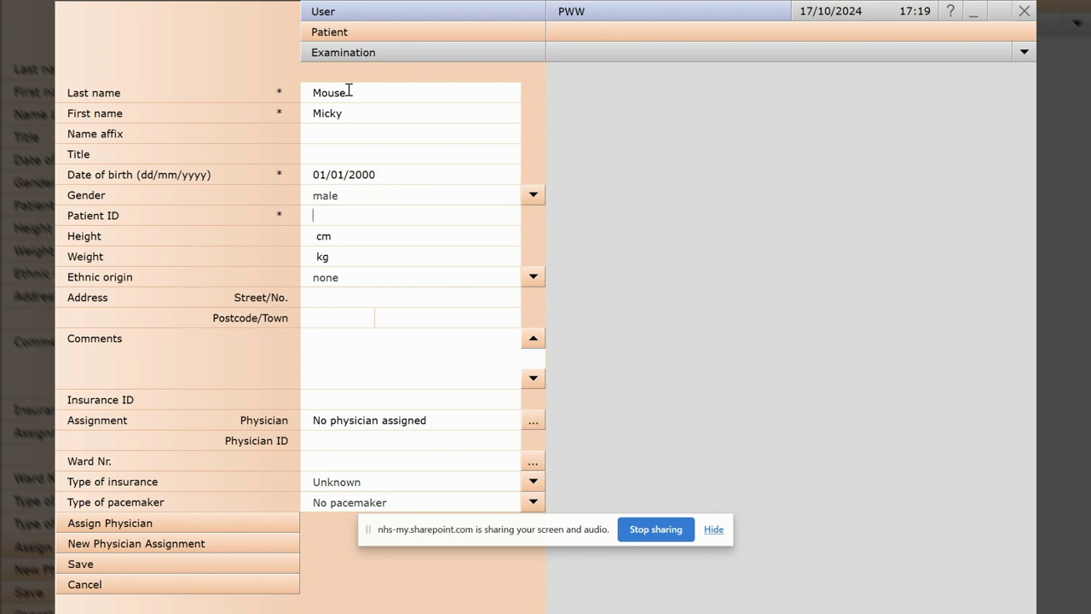
pyautogui.write('123 321 1234')
# Step: Save the patient and start a New Resting ECG, picking them by last-name search
pyautogui.click(125, 564)
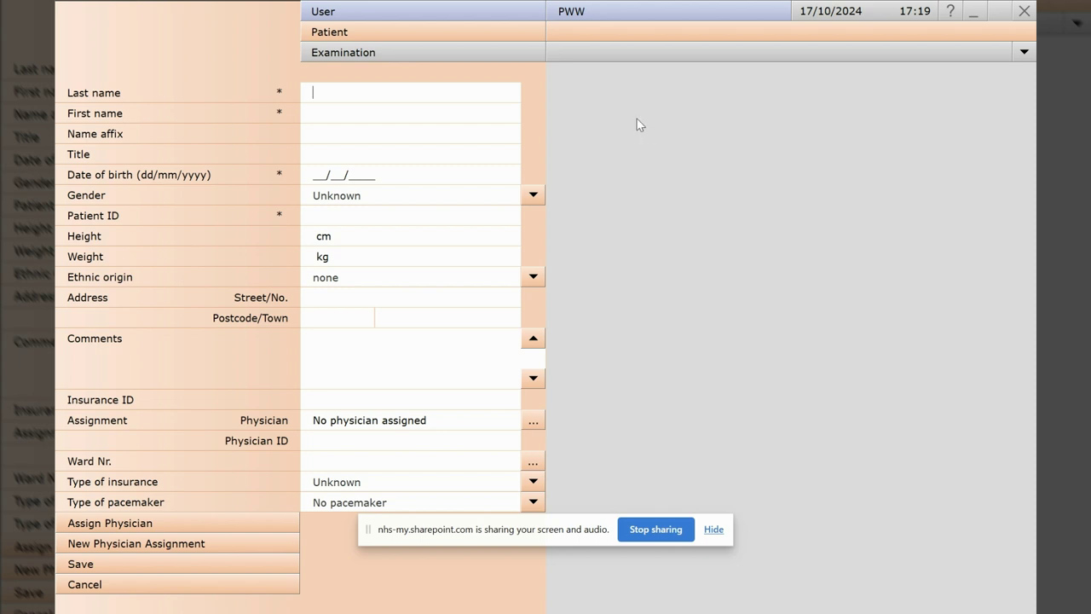
pyautogui.click(641, 55)
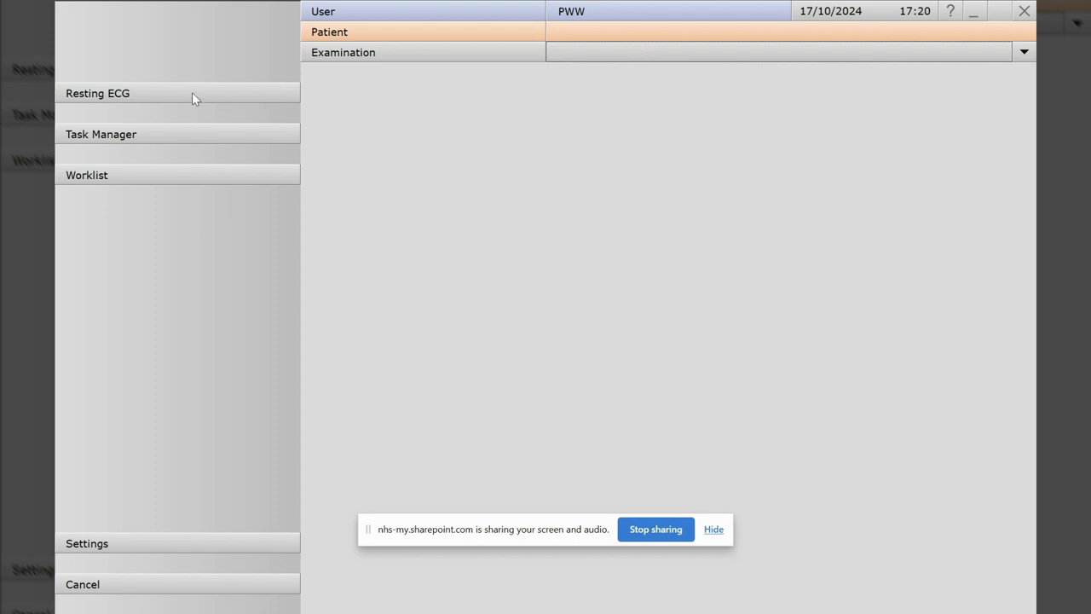
pyautogui.click(136, 96)
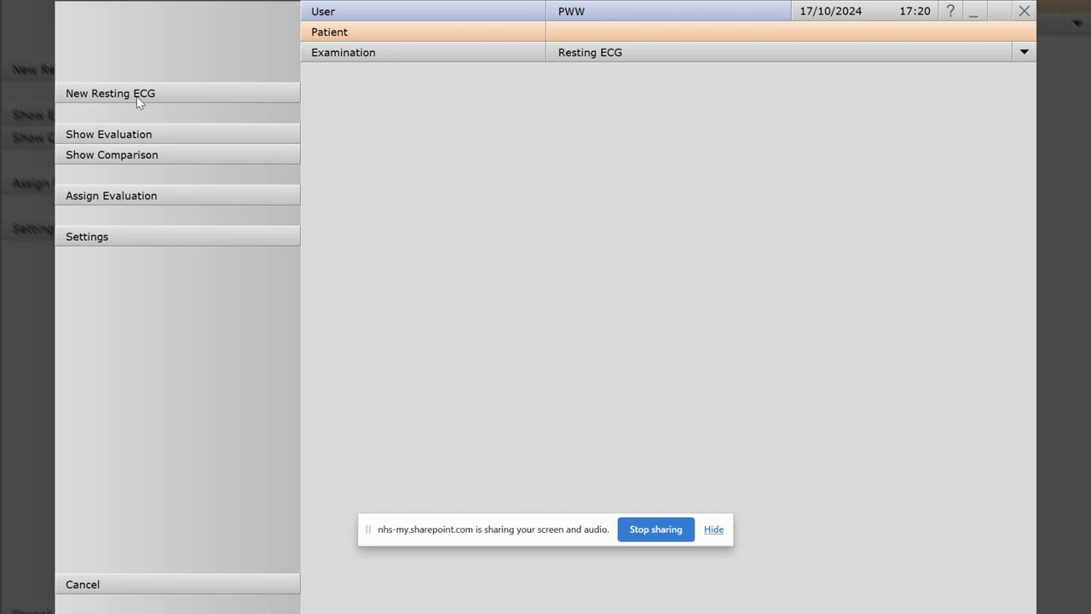
pyautogui.click(137, 95)
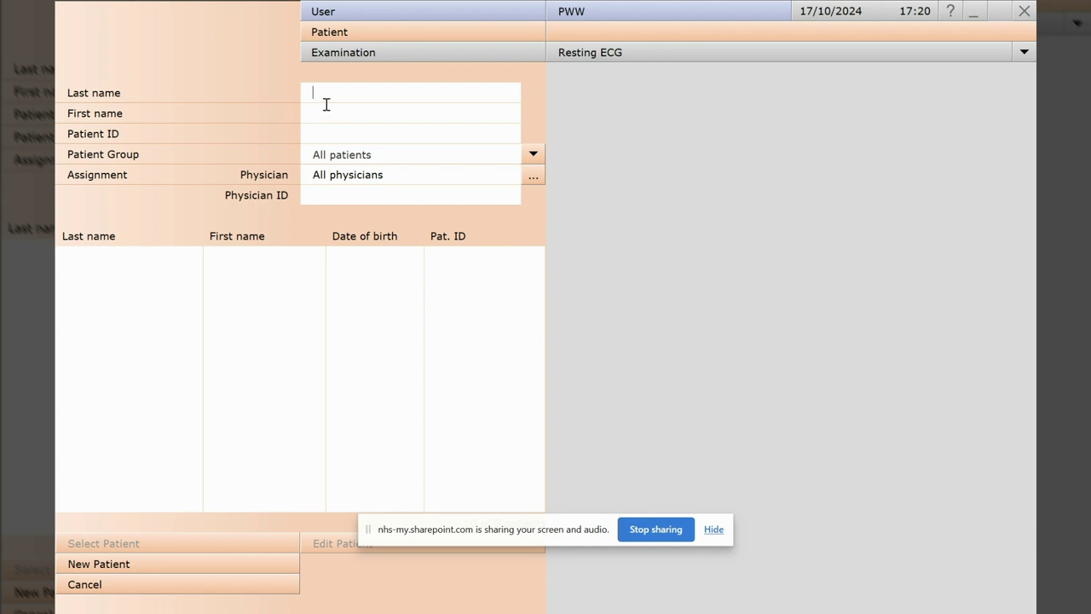
pyautogui.write('mouse')
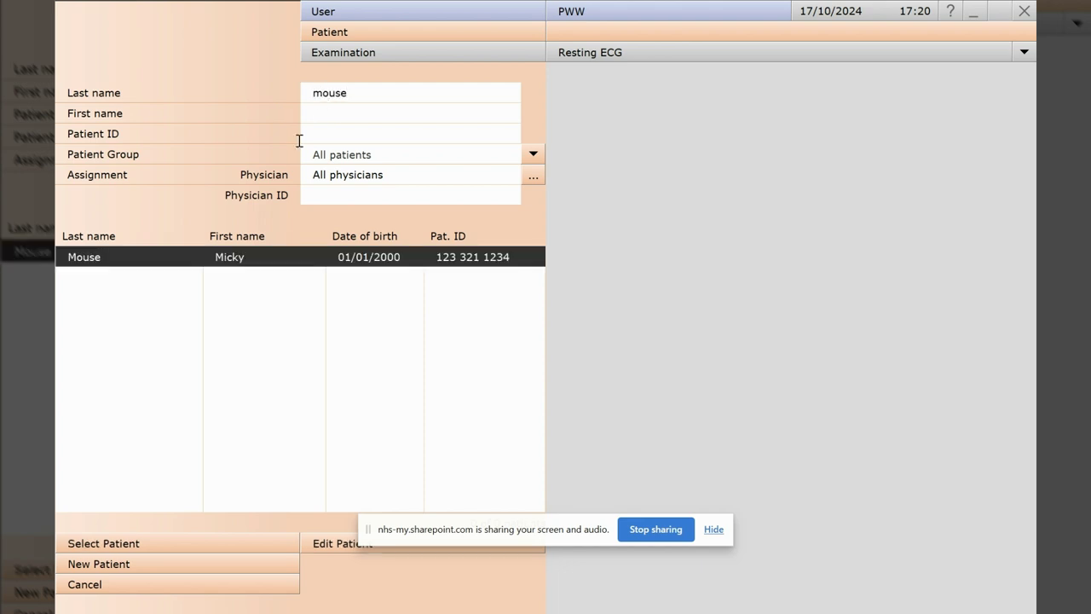
pyautogui.doubleClick(204, 256)
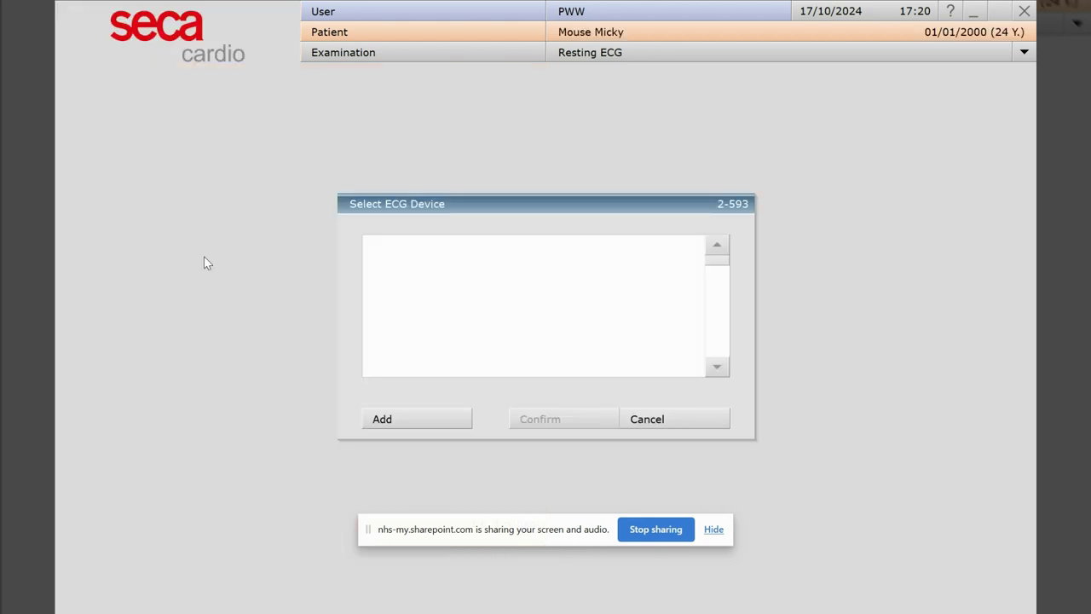
# Step: Add Demo ECG (HR 75) as the ECG device and confirm it for recording
pyautogui.click(404, 430)
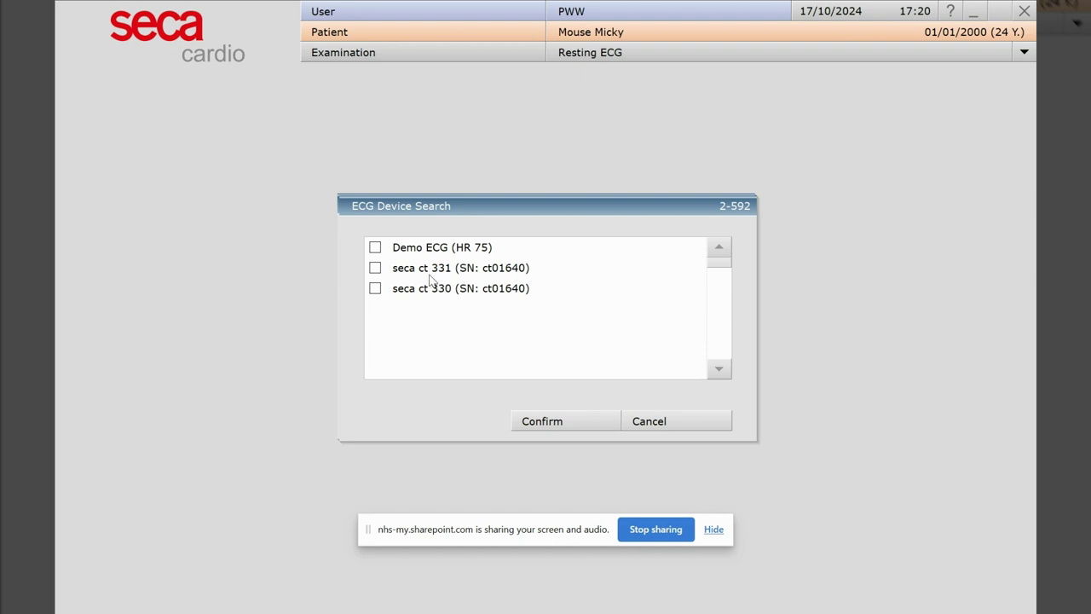
pyautogui.click(376, 248)
pyautogui.click(561, 422)
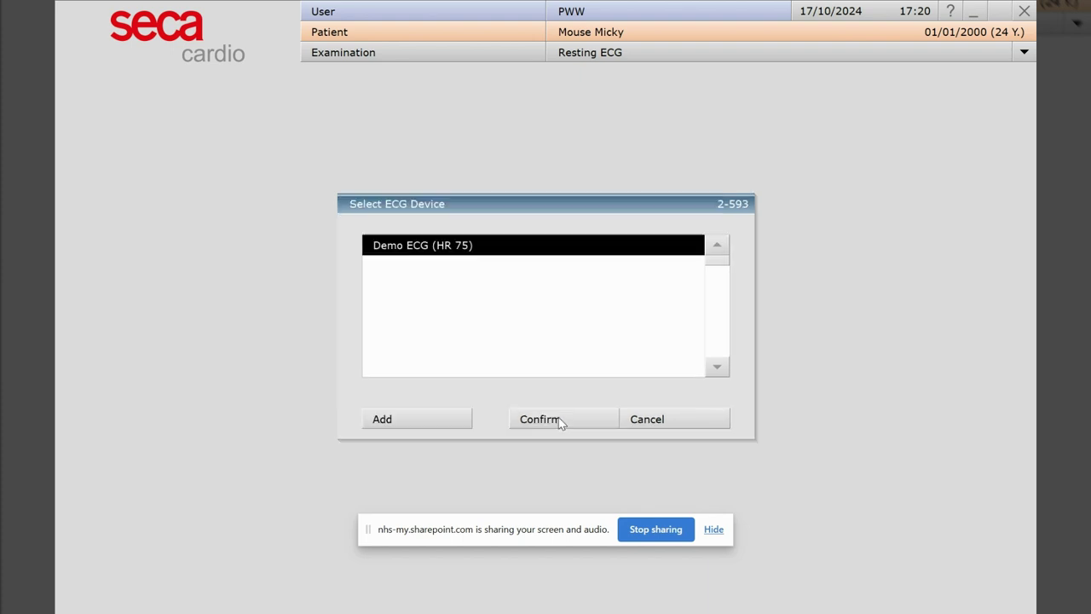
pyautogui.click(560, 420)
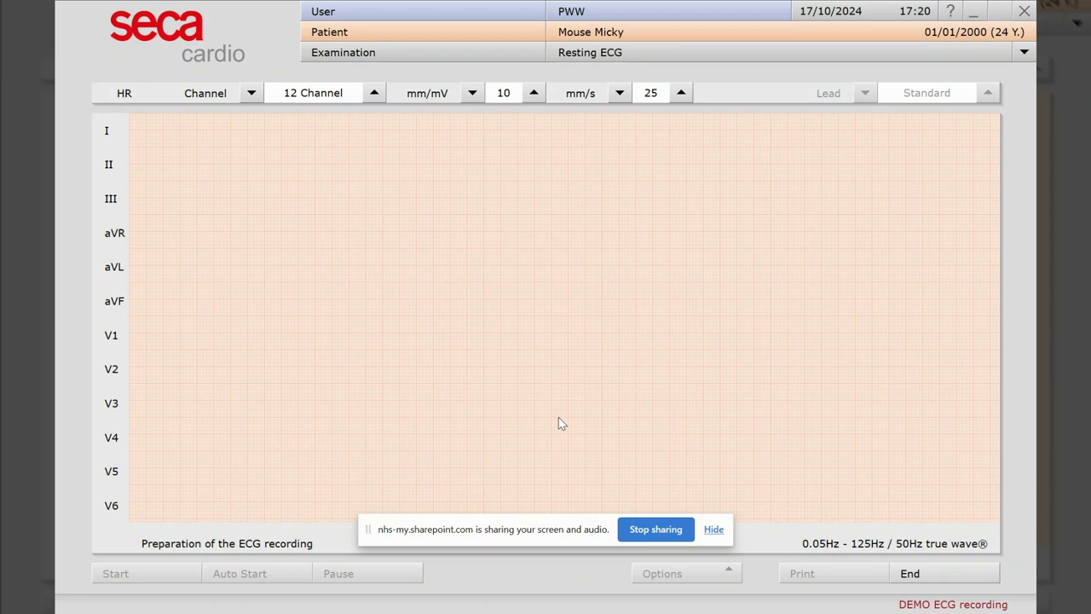
# Step: Drag on the recording screen while the 12 demo ECG traces appear
pyautogui.moveTo(486, 532); pyautogui.dragTo(647, 389)
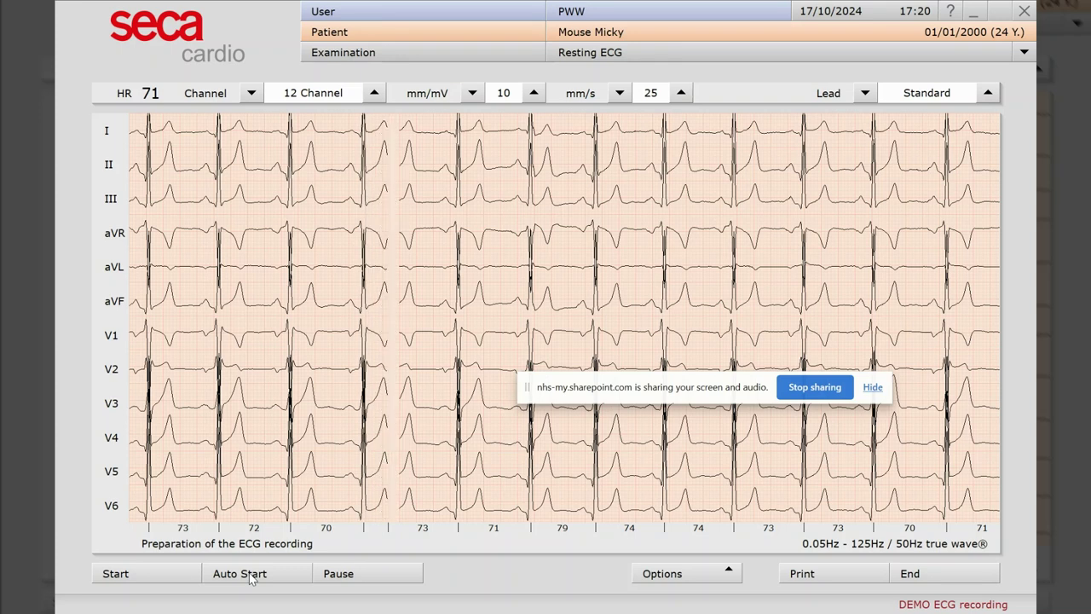
# Step: Record the demo ECG for about ten seconds, then stop the recording
pyautogui.click(249, 577)
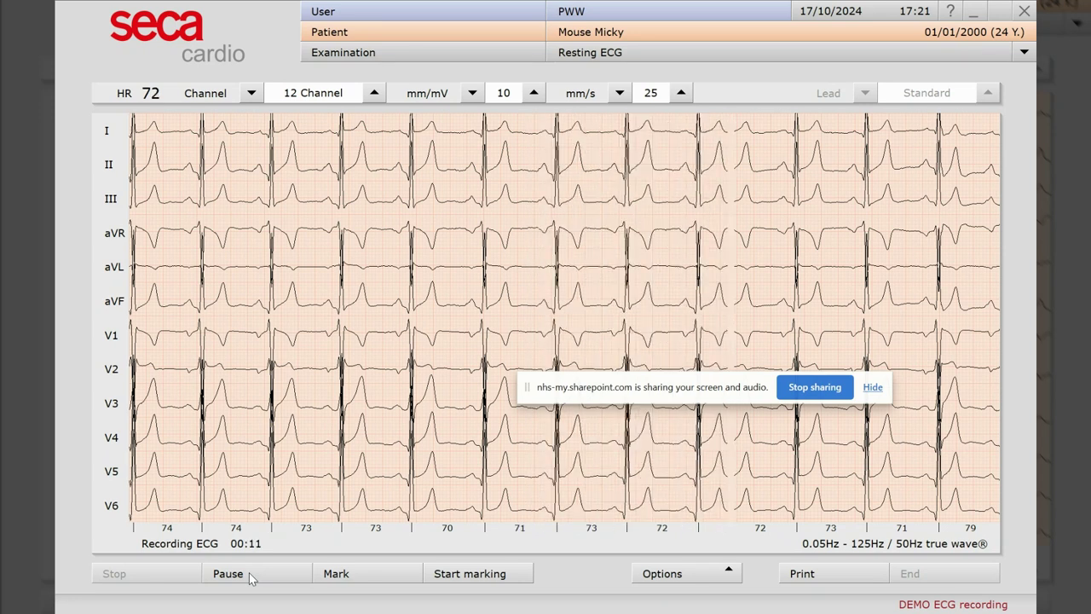
pyautogui.click(228, 572)
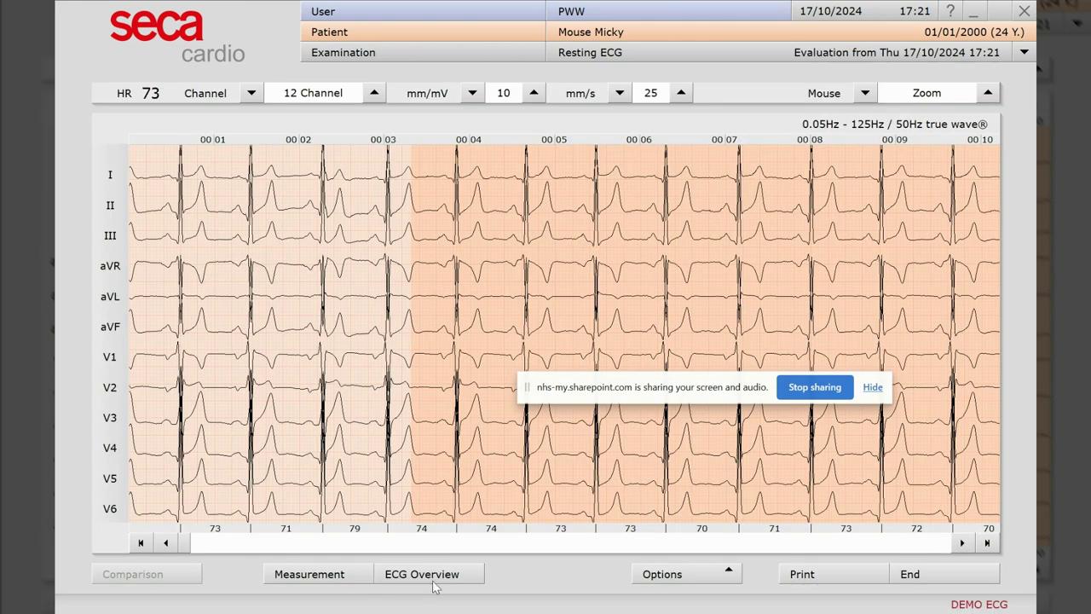
# Step: End the ECG evaluation with Perform export left ticked
pyautogui.click(918, 576)
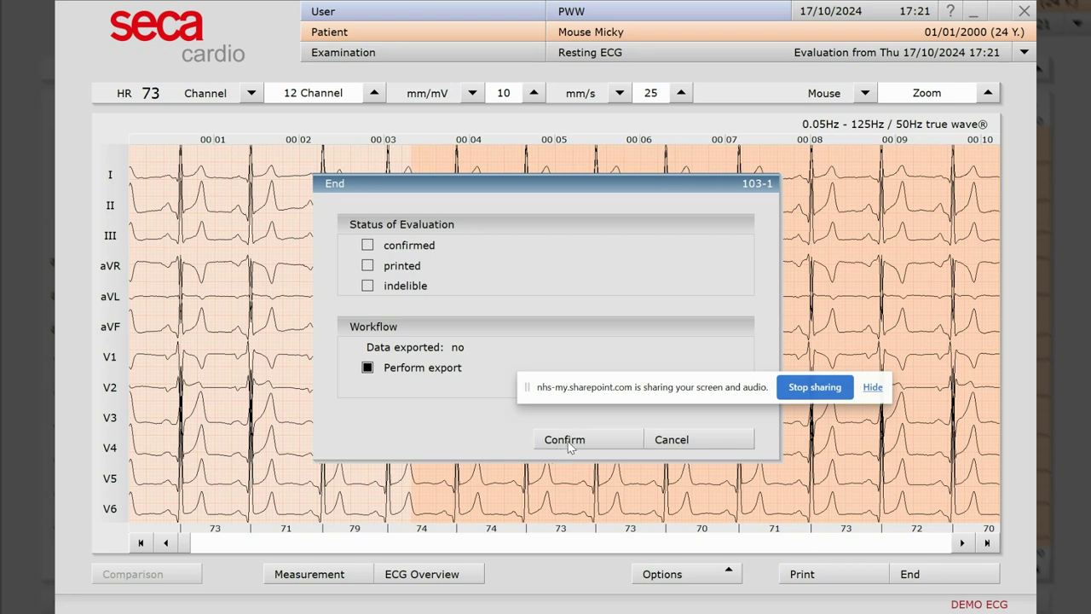
pyautogui.click(569, 442)
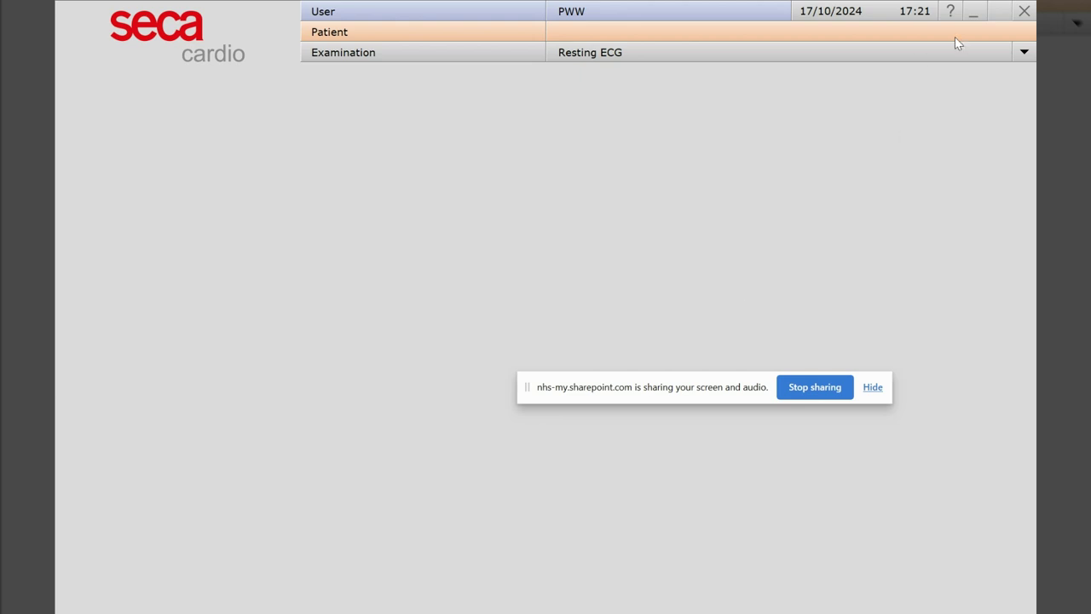
# Step: Minimise seca cardio, switch to the Seca ECG pdf folder and select the new report PDF
pyautogui.click(974, 13)
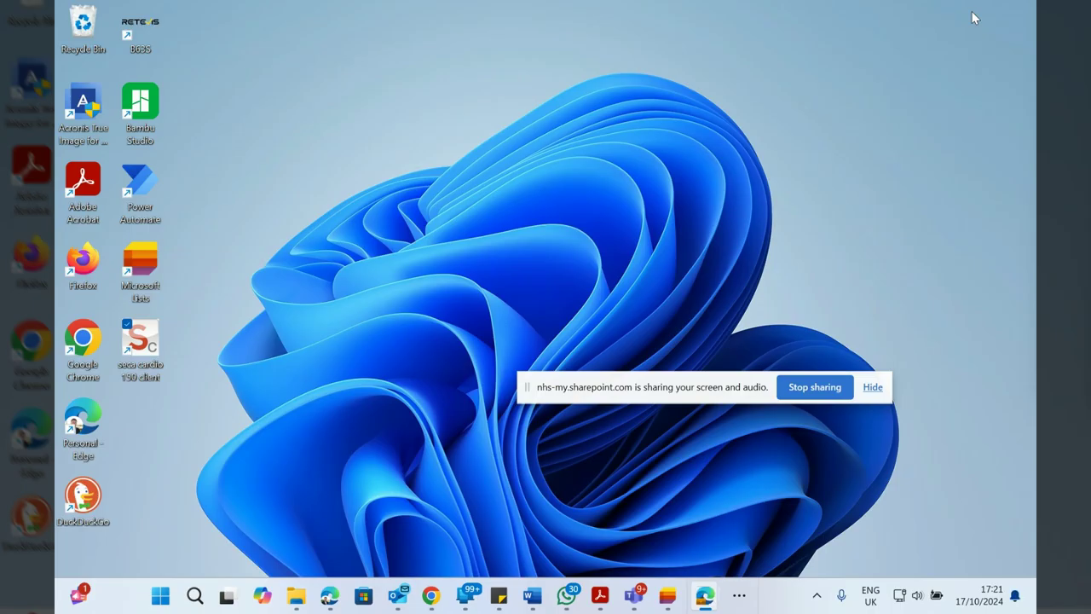
pyautogui.click(295, 597)
pyautogui.click(294, 597)
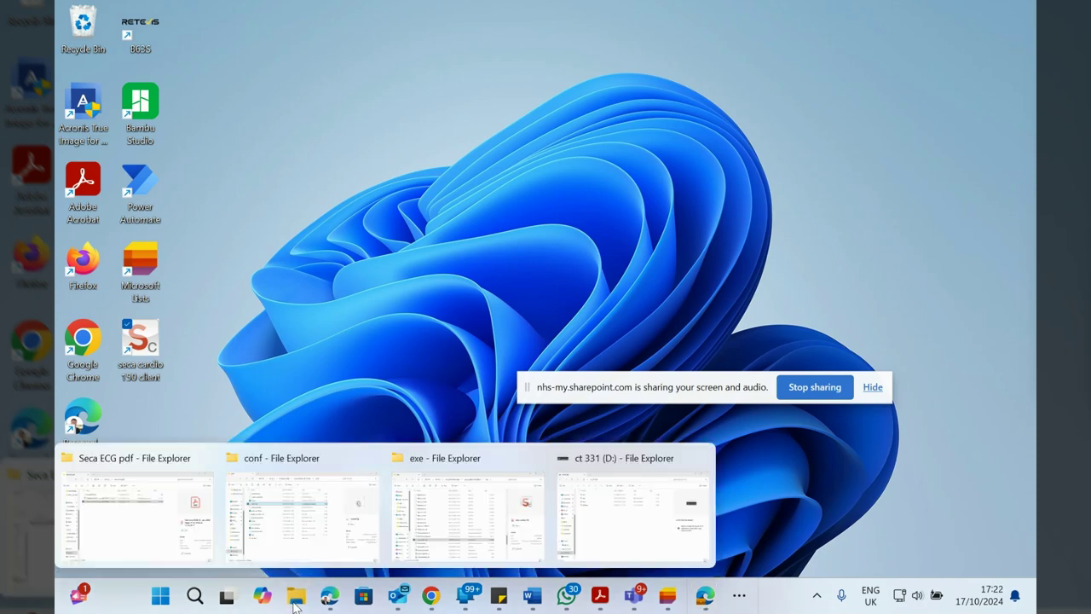
pyautogui.click(157, 538)
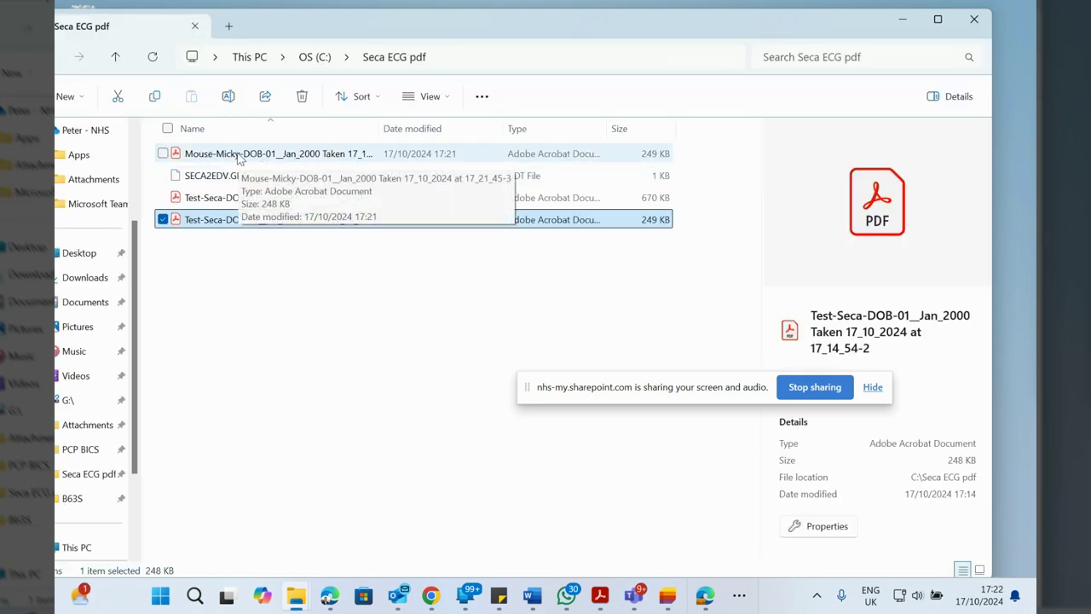
pyautogui.click(262, 162)
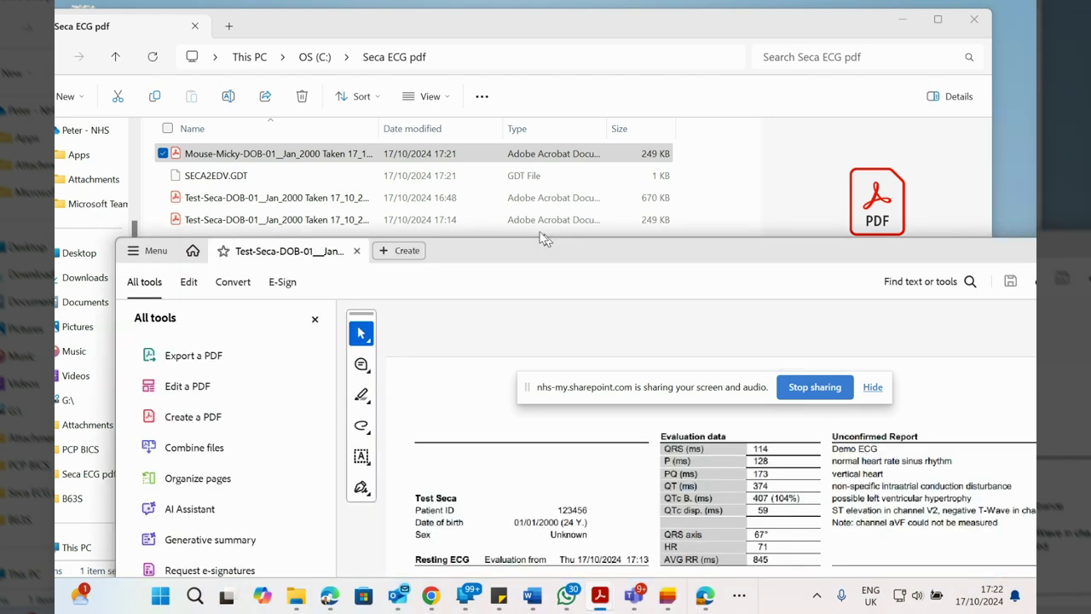
# Step: Maximise the Acrobat ECG report window, review the report, then close Acrobat
pyautogui.moveTo(541, 233); pyautogui.dragTo(294, 88)
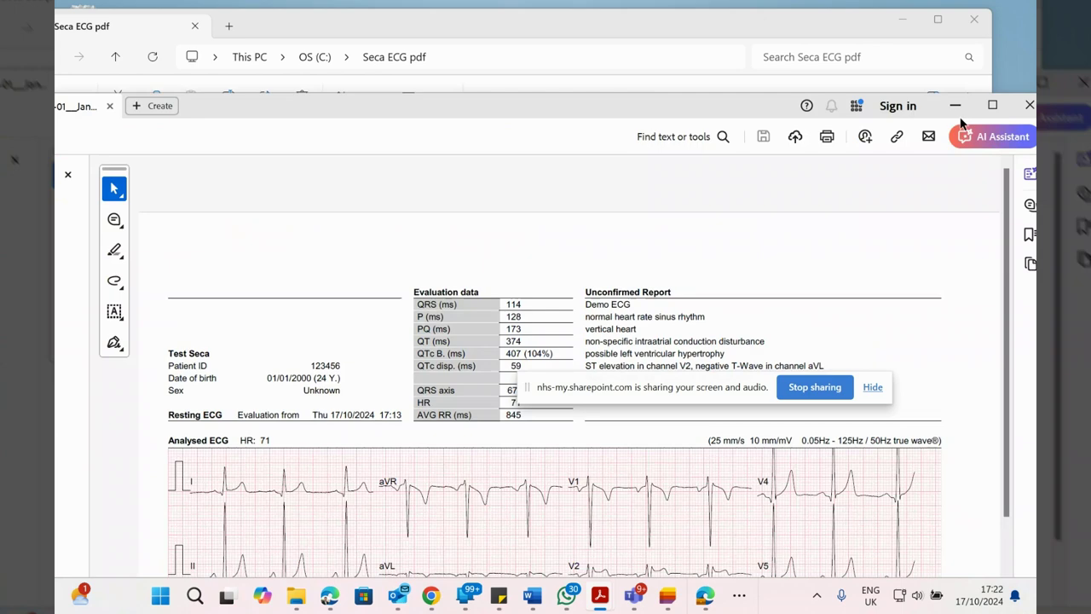
pyautogui.click(991, 106)
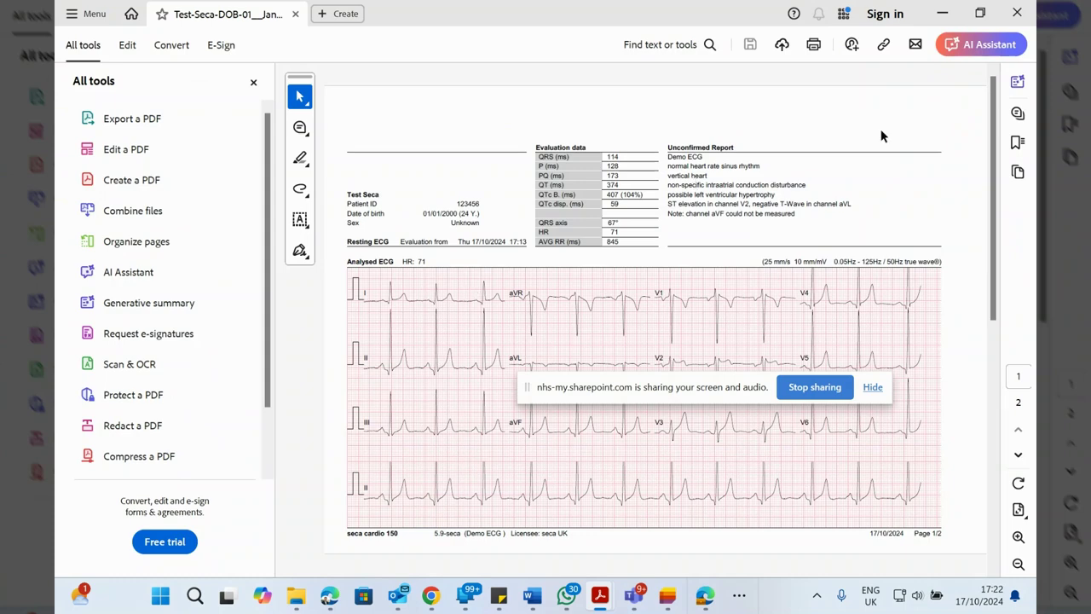
pyautogui.click(1018, 13)
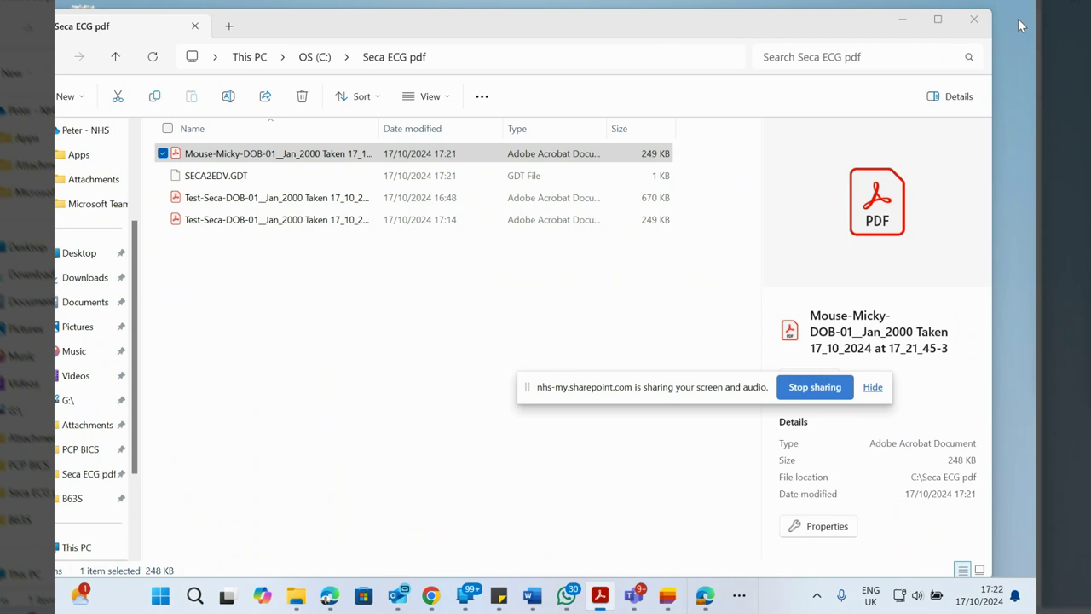
pyautogui.click(631, 596)
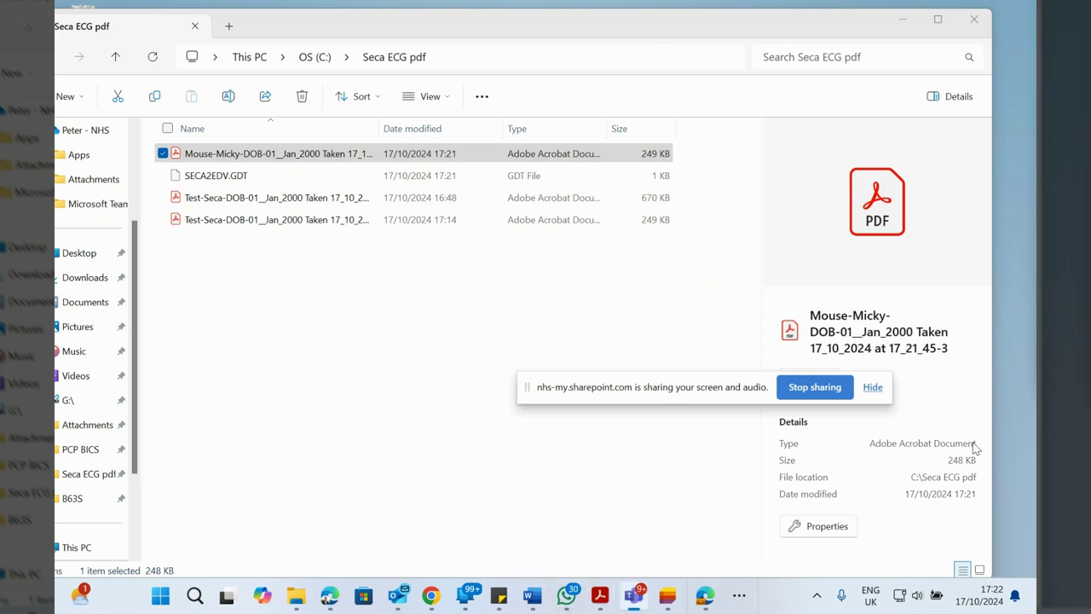